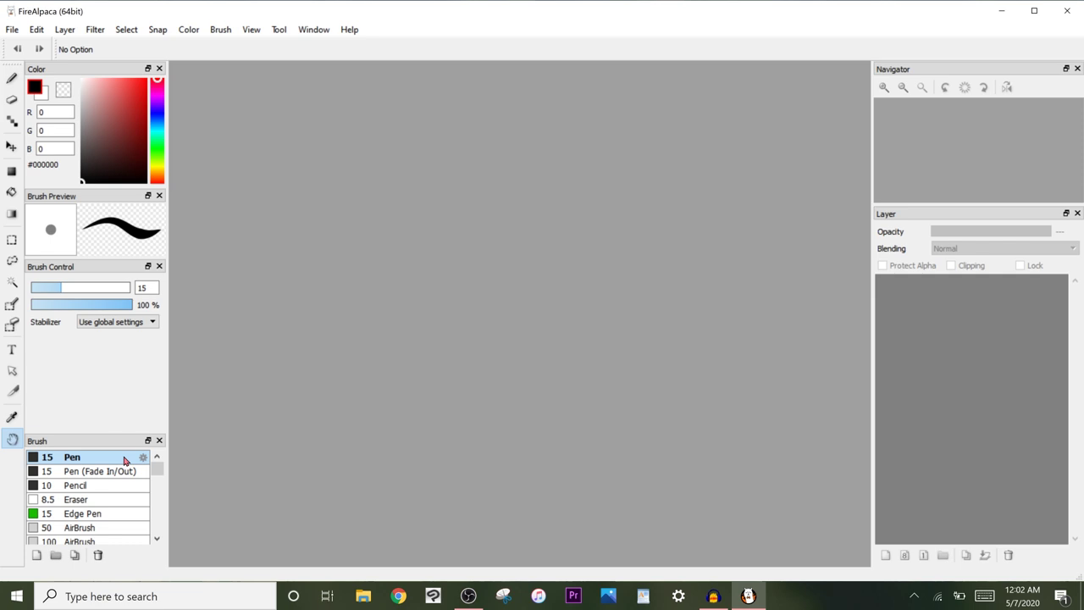
Open FireAlpaca's config folder in File Explorer from the Help menu
{"action": "left_click", "coordinate": [353, 32]}
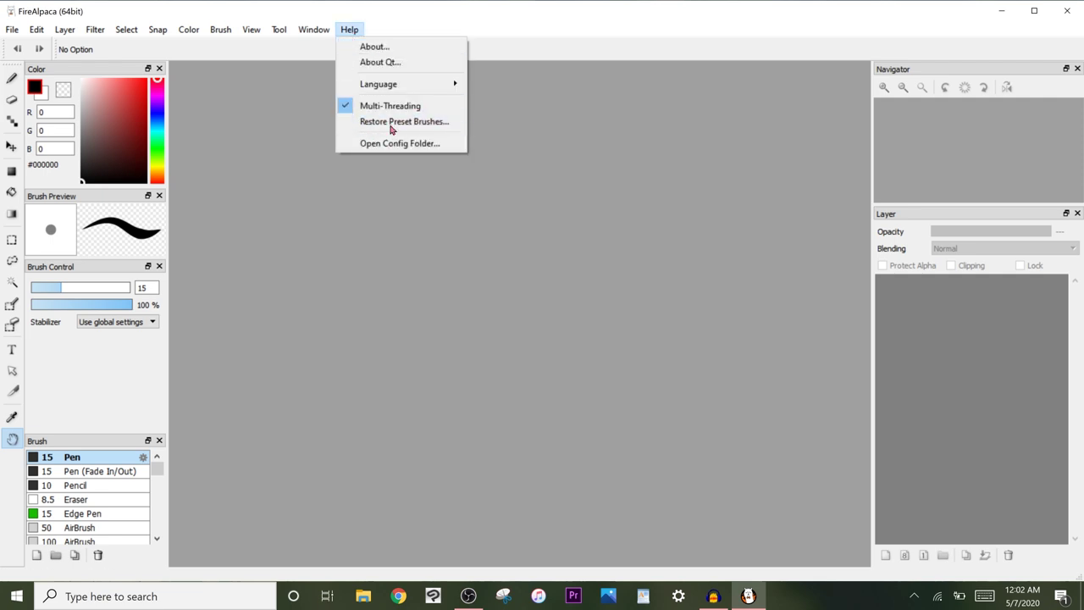
{"action": "left_click", "coordinate": [439, 145]}
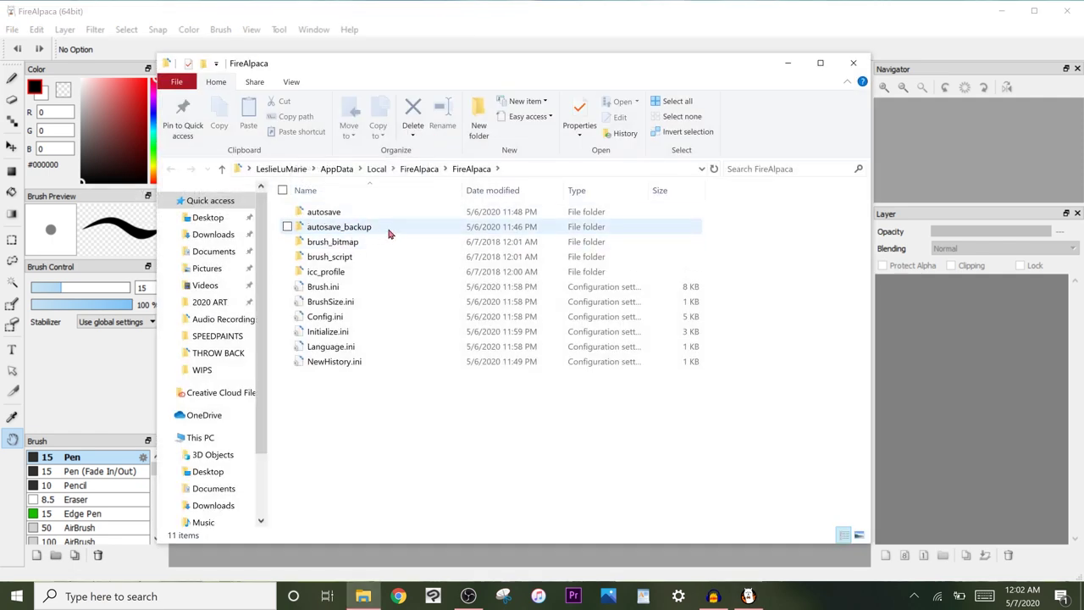
Open the autosave_backup folder and bring up its View layout options
{"action": "double_click", "coordinate": [387, 230]}
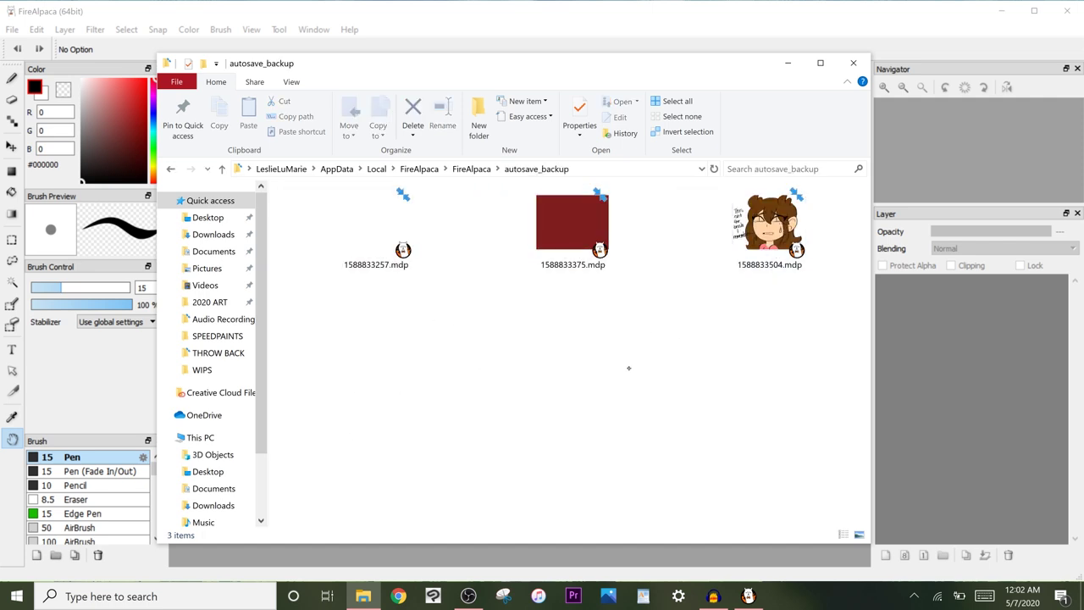
{"action": "left_click", "coordinate": [291, 82]}
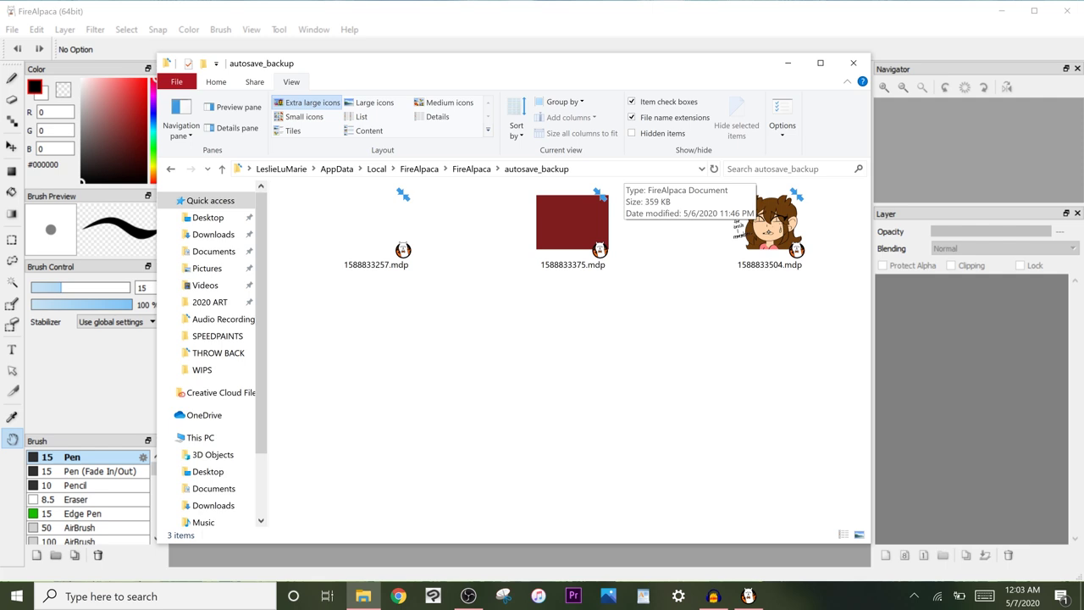
Close the backup folder and tick Enable Auto Save Function in File > Environment Setting
{"action": "left_click", "coordinate": [855, 59]}
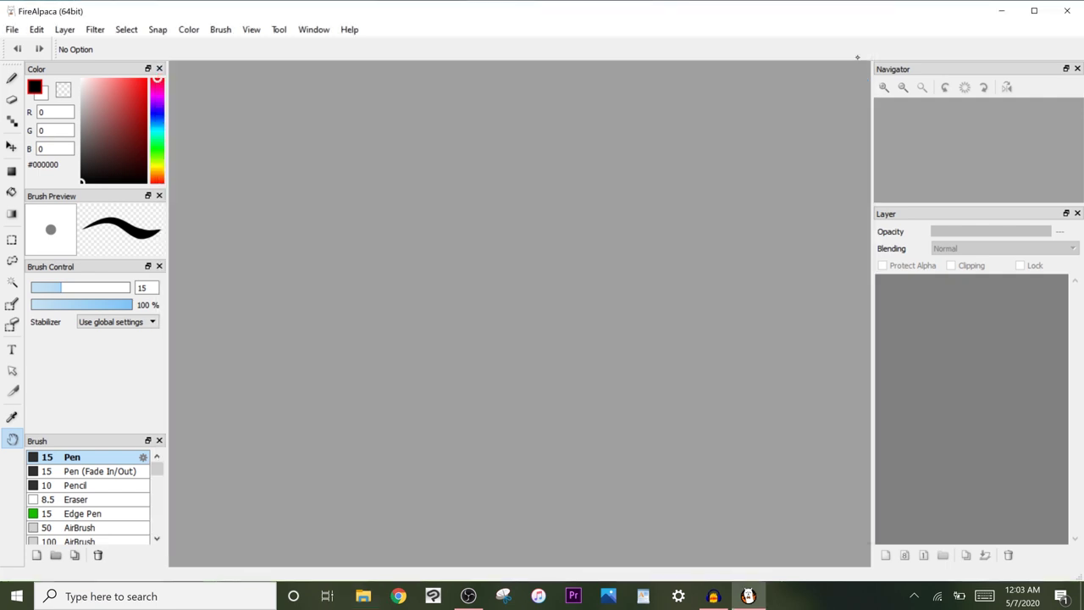
{"action": "left_click", "coordinate": [13, 31]}
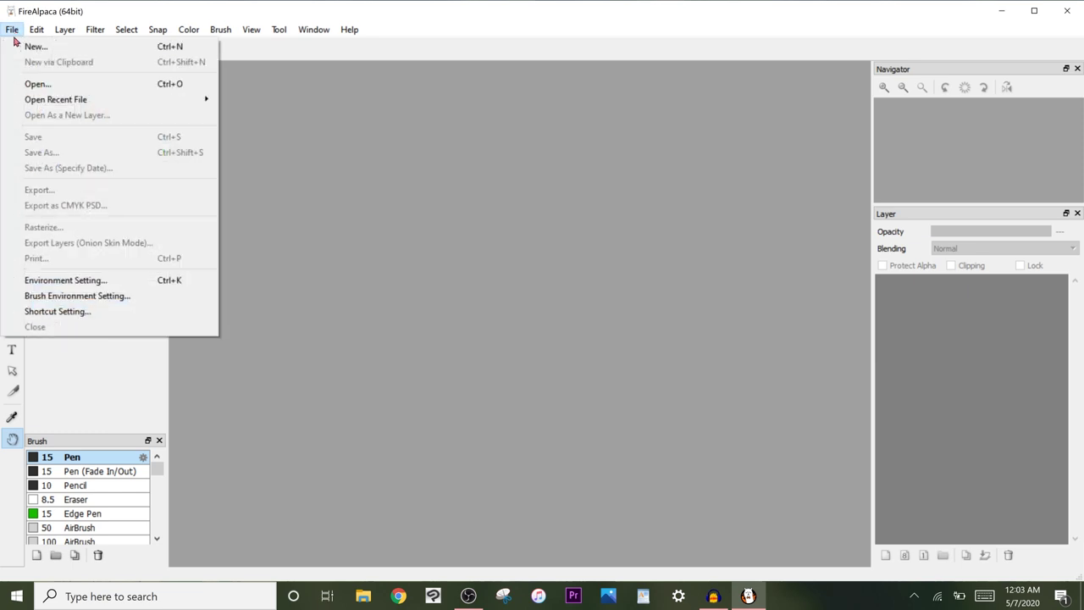
{"action": "left_click", "coordinate": [194, 282]}
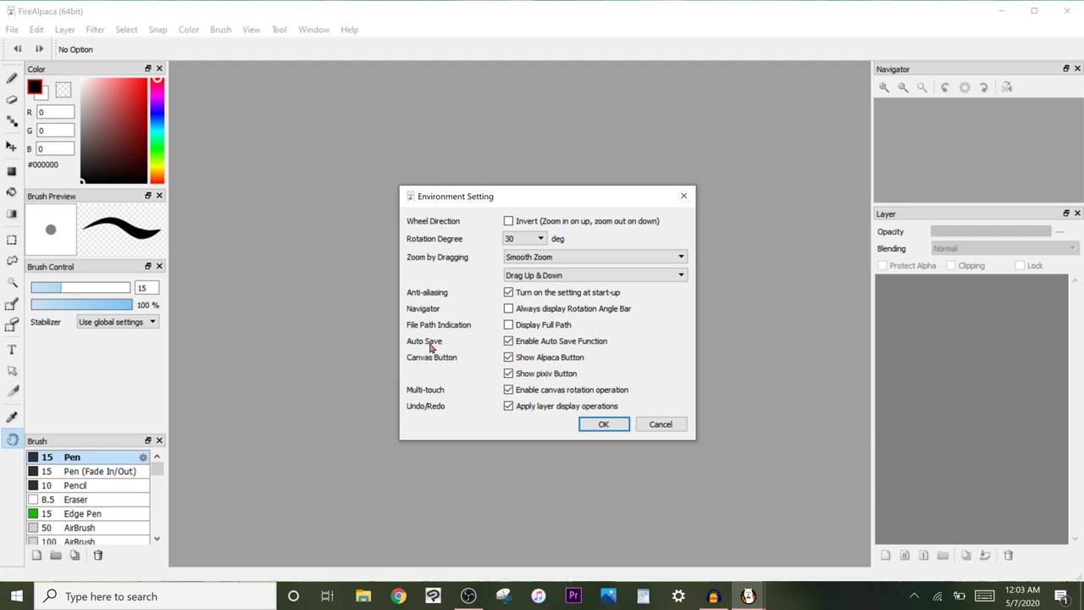
{"action": "left_click", "coordinate": [507, 340]}
Confirm the auto save setting, then browse to Documents > CELSYS > CLIPStudioPaintData > DocumentBackup
{"action": "left_click", "coordinate": [616, 424]}
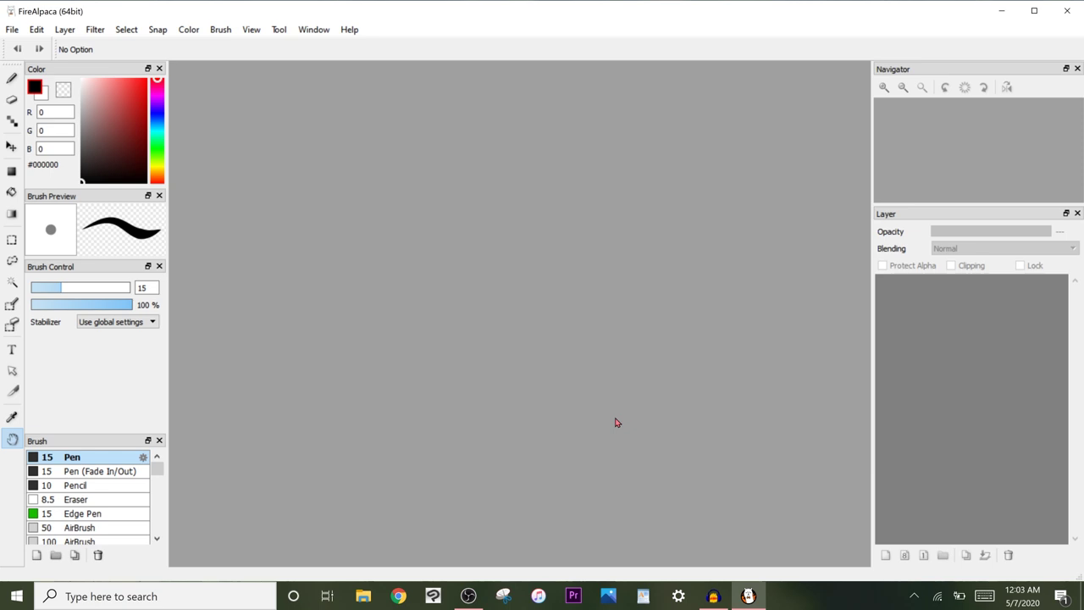
{"action": "left_click", "coordinate": [363, 596]}
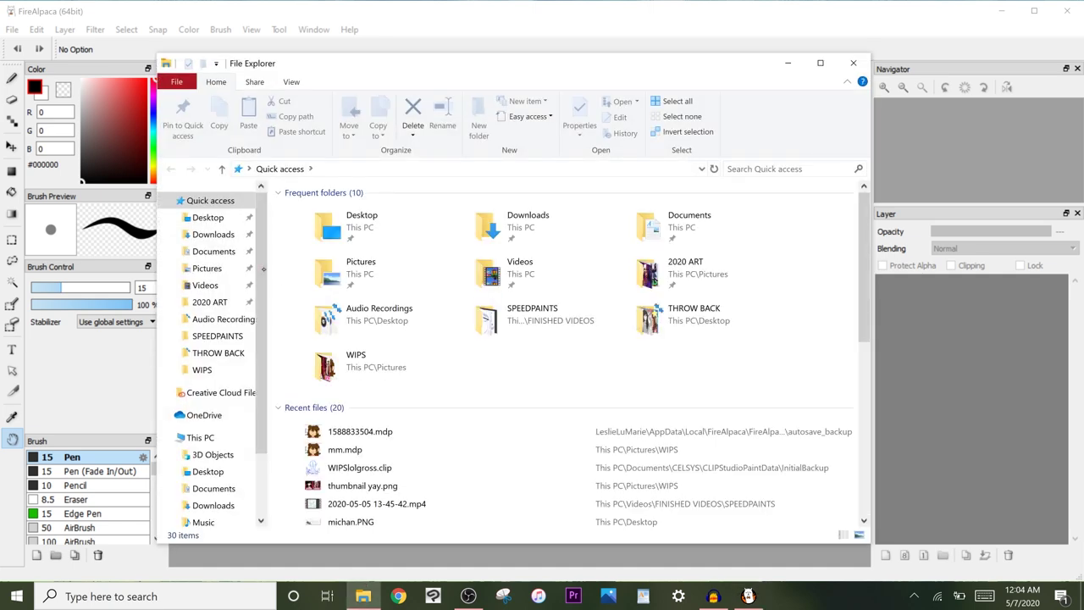
{"action": "left_click", "coordinate": [223, 254]}
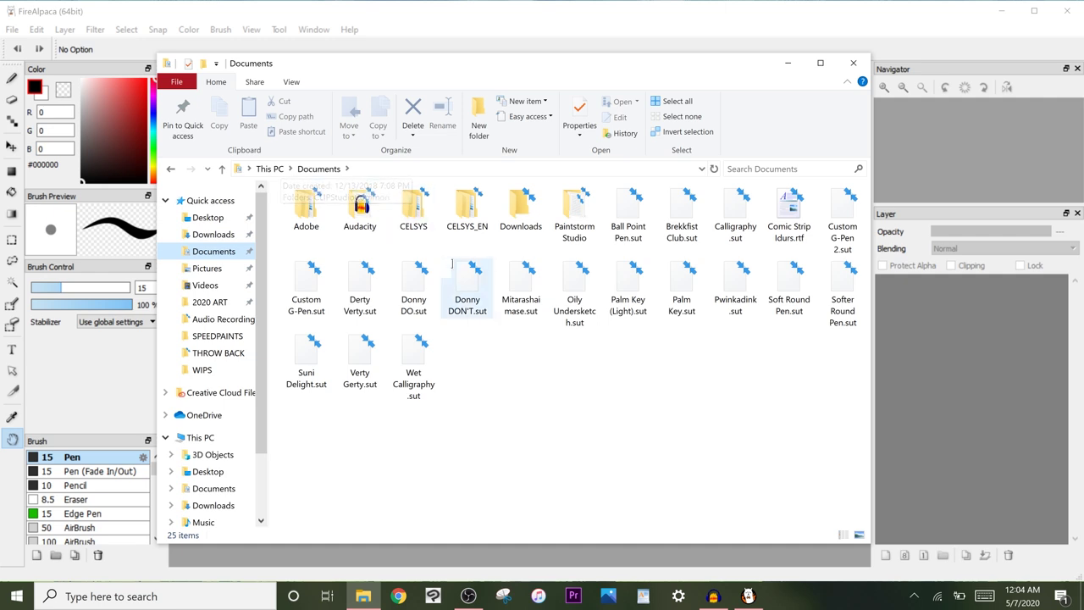
{"action": "double_click", "coordinate": [413, 203]}
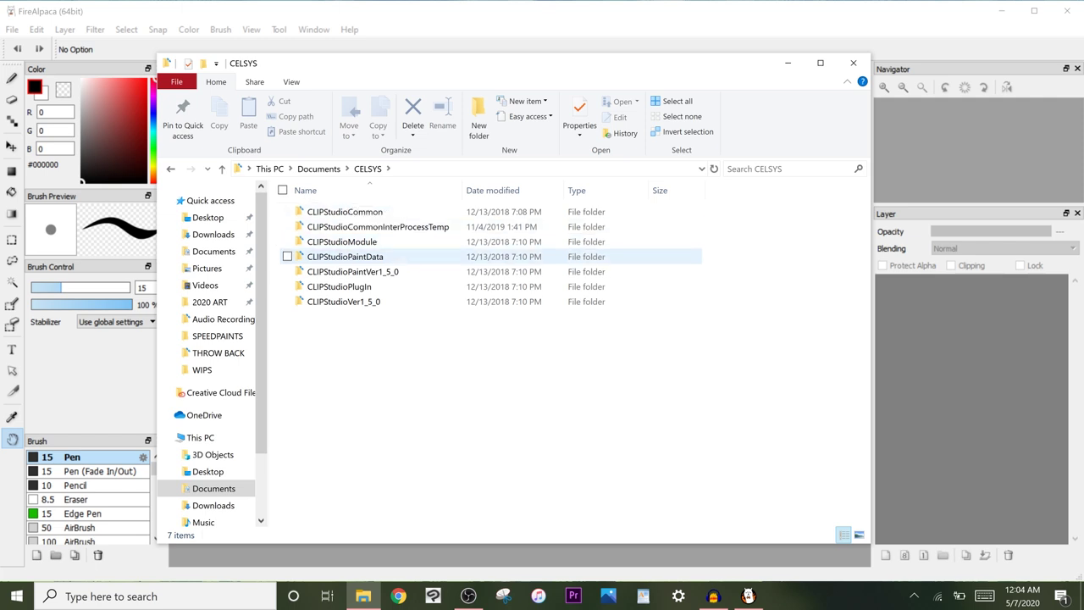
{"action": "double_click", "coordinate": [345, 256]}
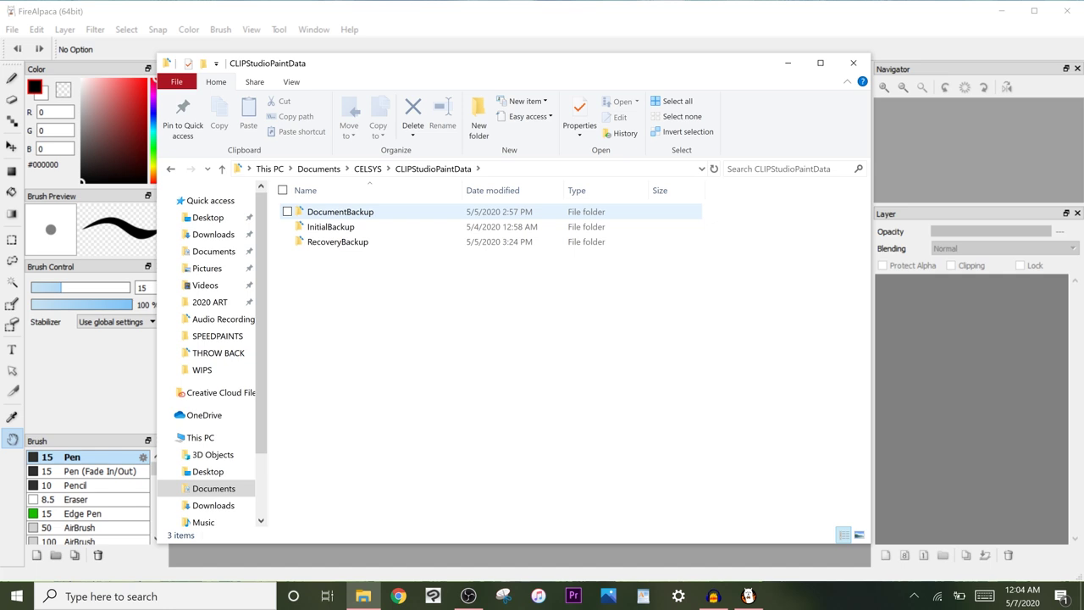
{"action": "double_click", "coordinate": [340, 211]}
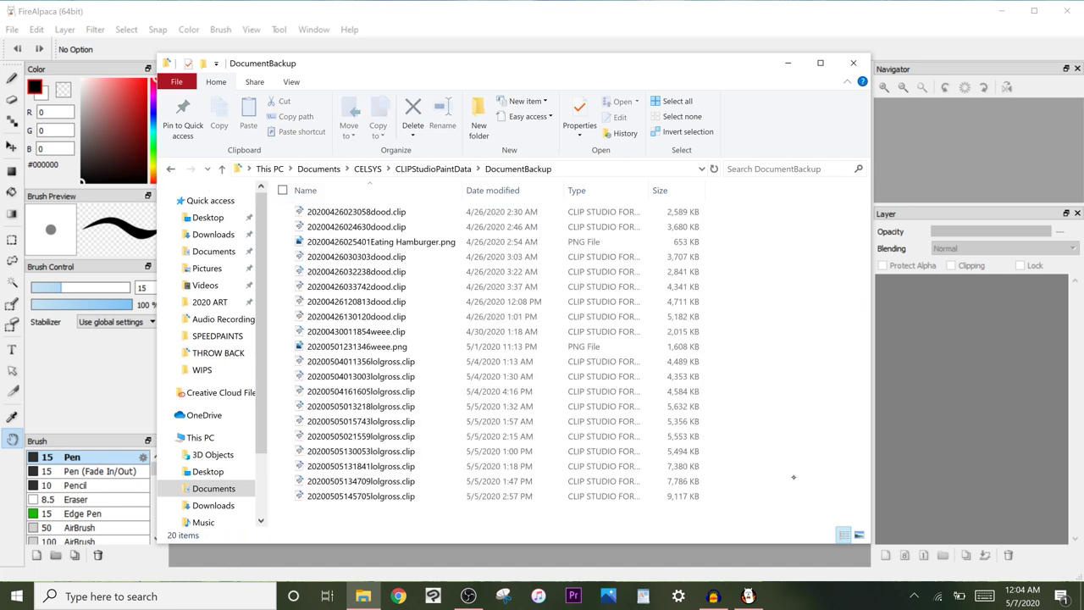
Show the DocumentBackup files as Extra large icons and scroll through the backup thumbnails
{"action": "left_click", "coordinate": [287, 85]}
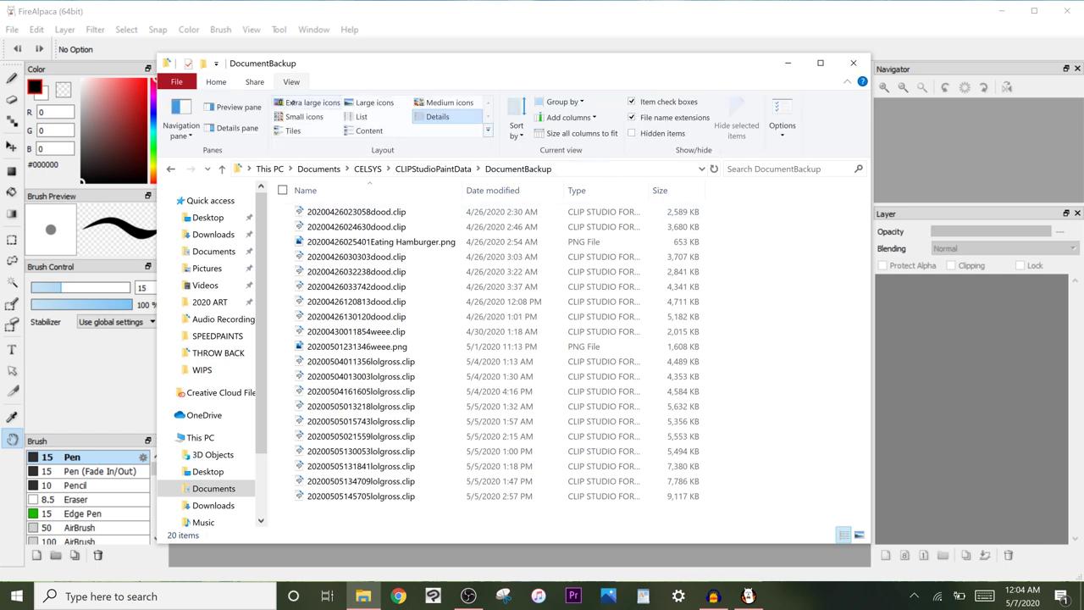
{"action": "left_click", "coordinate": [292, 100]}
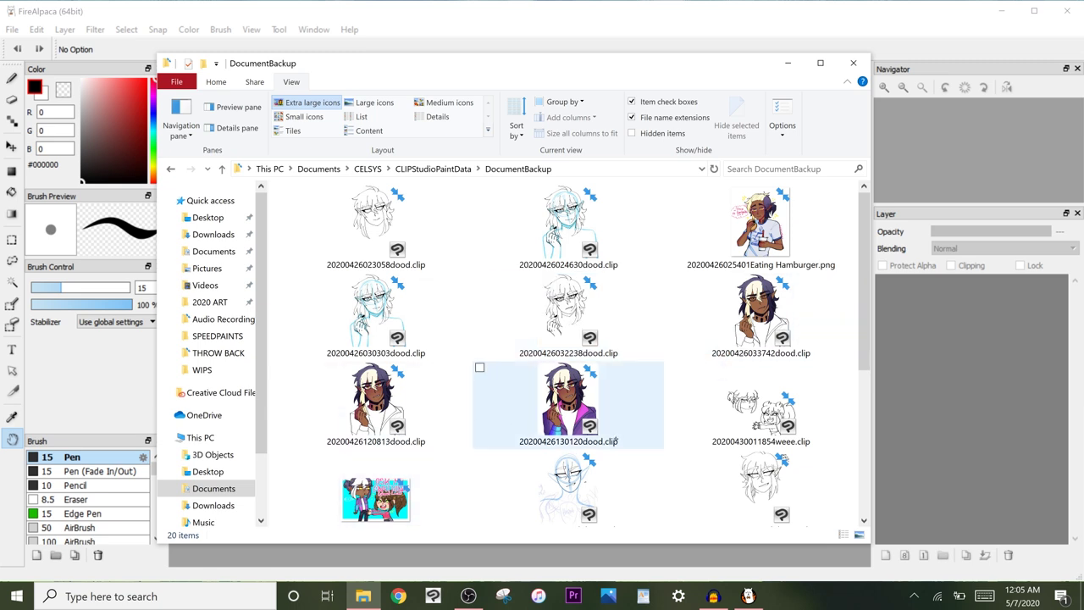
{"action": "scroll", "coordinate": [862, 251], "scroll_direction": "down", "scroll_amount": 5}
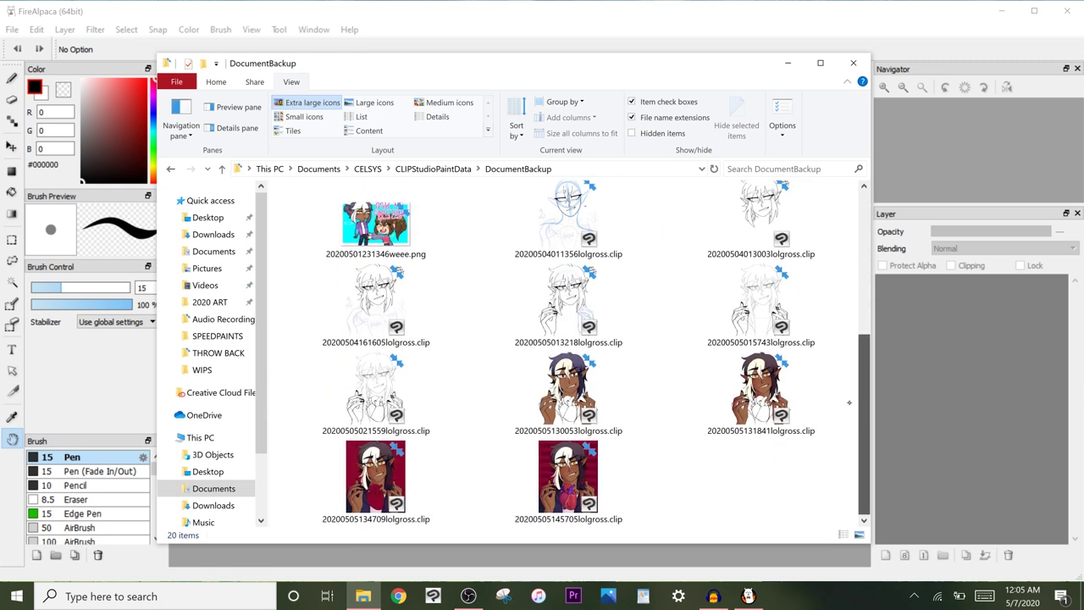
{"action": "scroll", "coordinate": [844, 352], "scroll_direction": "up", "scroll_amount": 5}
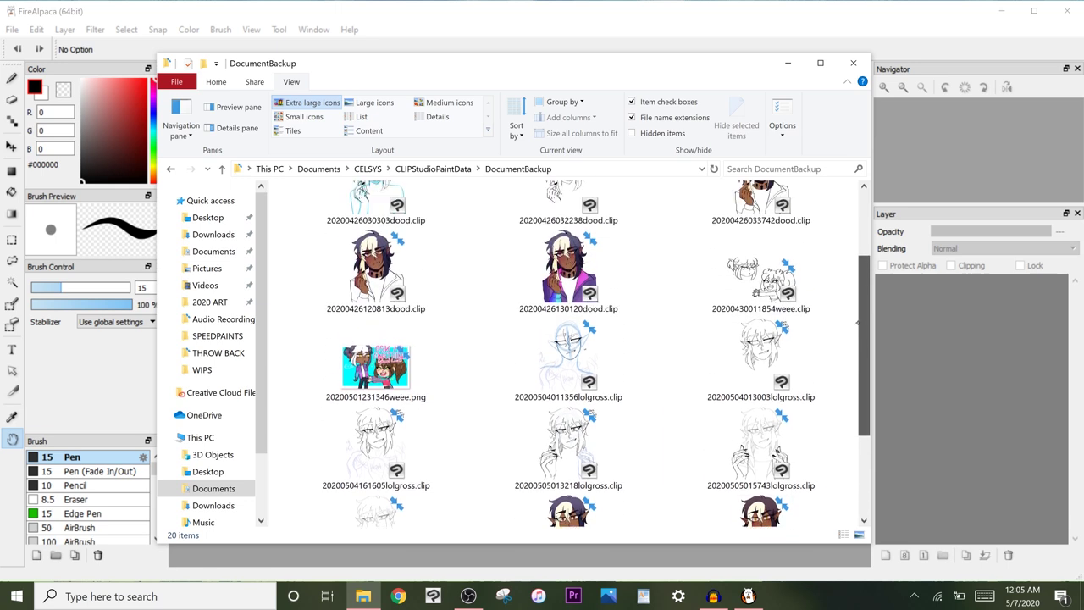
Close Explorer and check Clip Studio Paint's File preferences: recovery on, saved every 15 minutes
{"action": "left_click", "coordinate": [853, 63]}
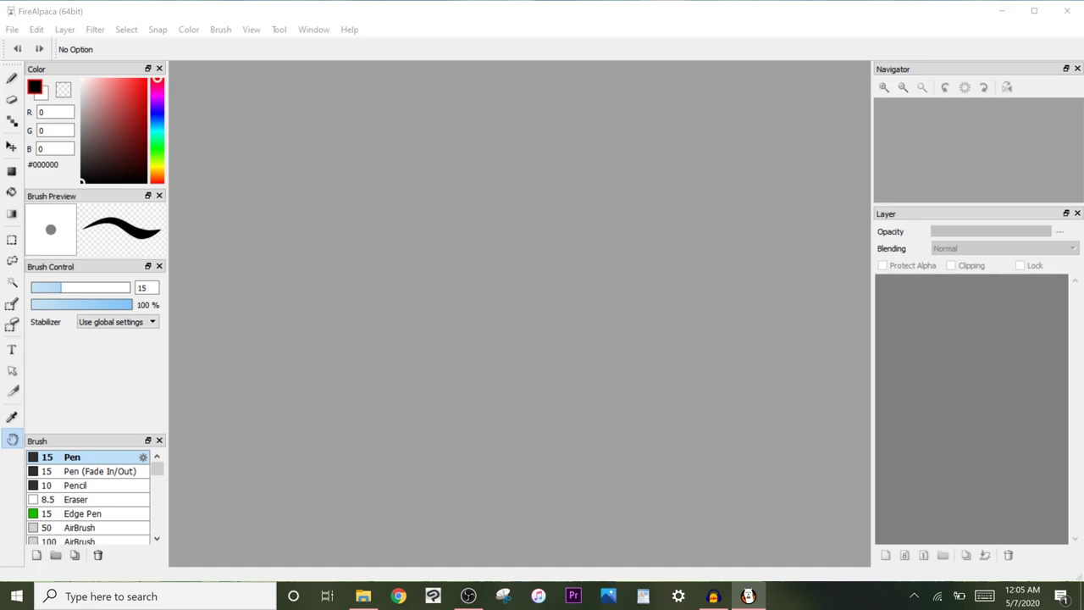
{"action": "left_click", "coordinate": [433, 596]}
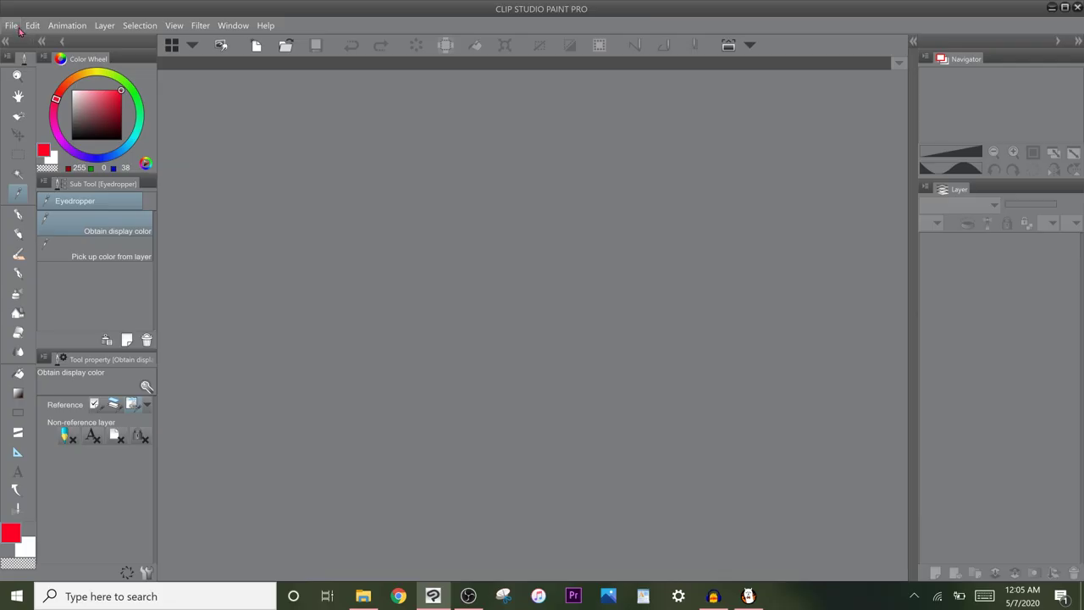
{"action": "left_click", "coordinate": [17, 26]}
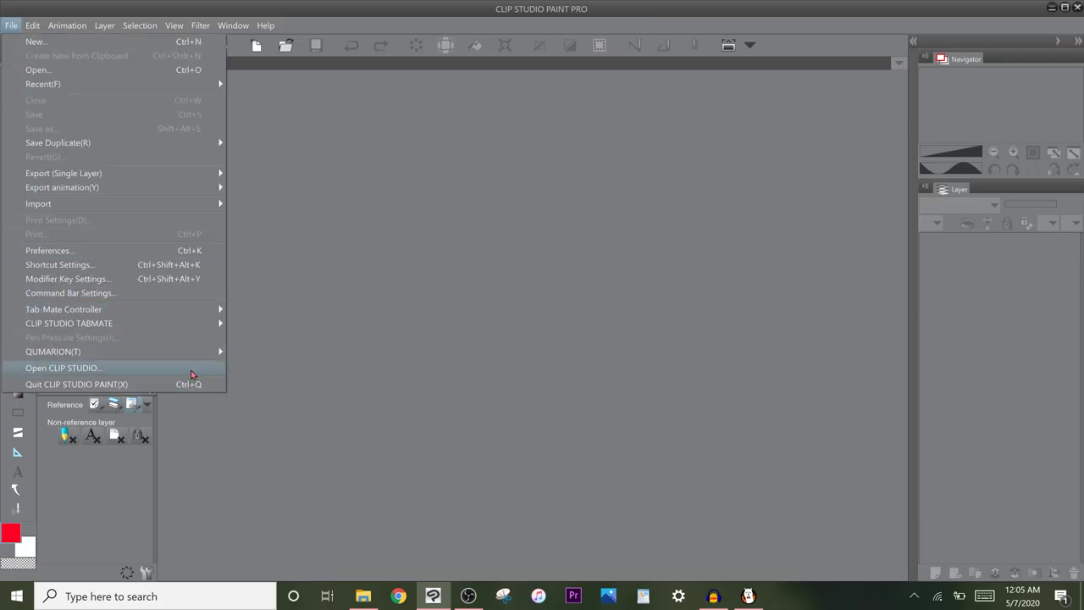
{"action": "left_click", "coordinate": [192, 251]}
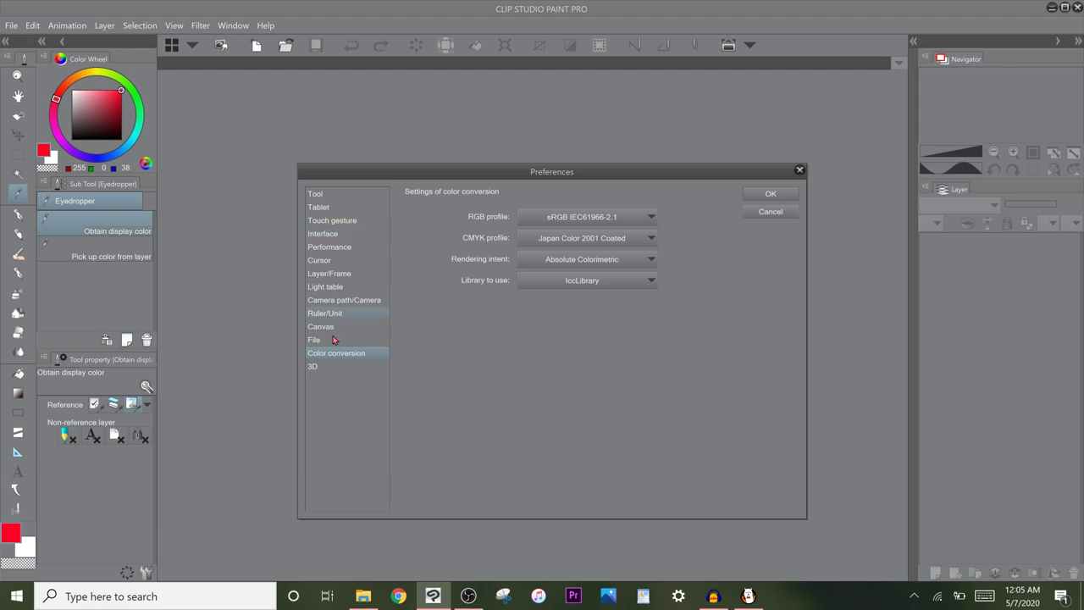
{"action": "left_click", "coordinate": [335, 343]}
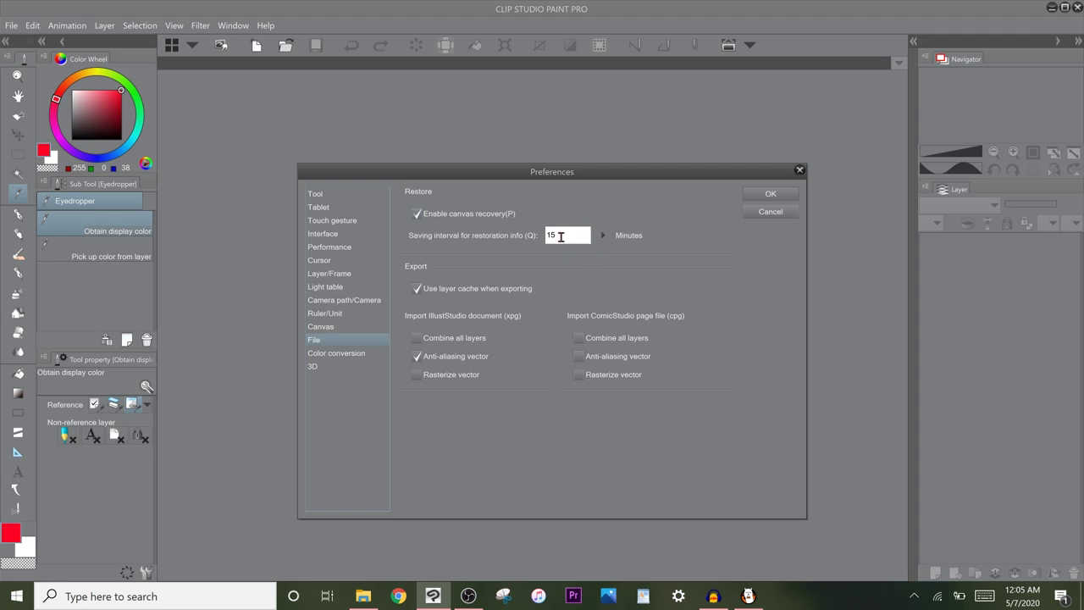
{"action": "left_click", "coordinate": [601, 235]}
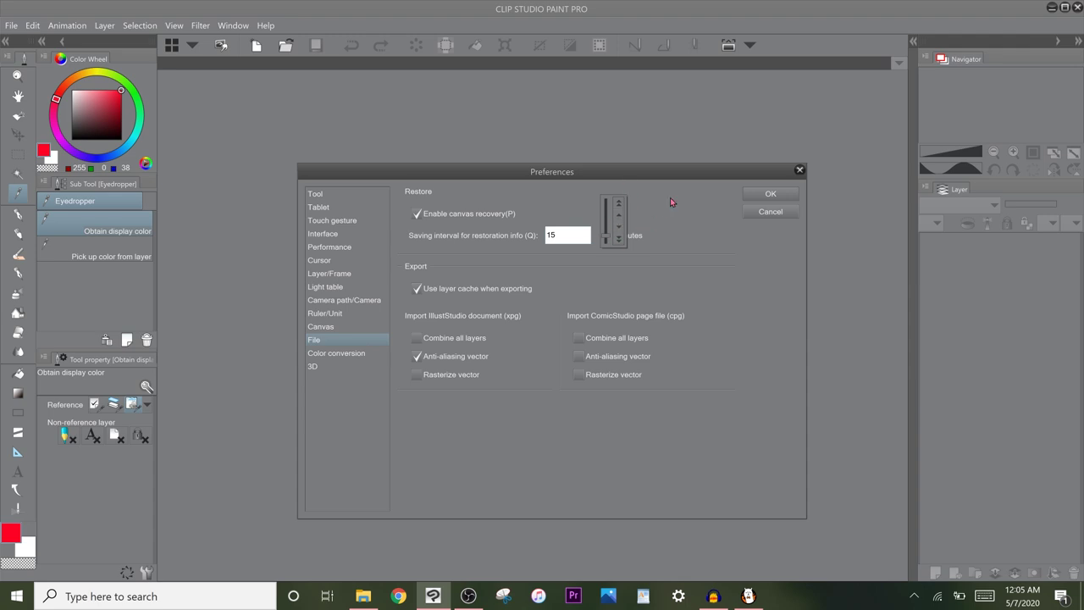
{"action": "left_click", "coordinate": [690, 221]}
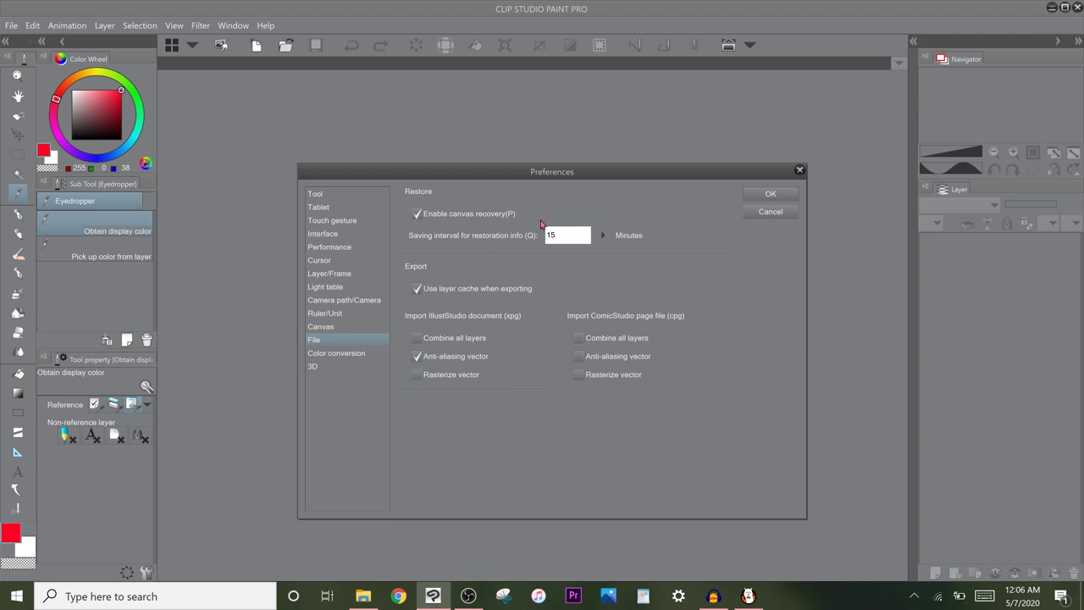
Close Preferences, scroll the DocumentBackup thumbnails again, then minimize the Explorer window
{"action": "left_click", "coordinate": [799, 169]}
{"action": "left_click", "coordinate": [363, 596]}
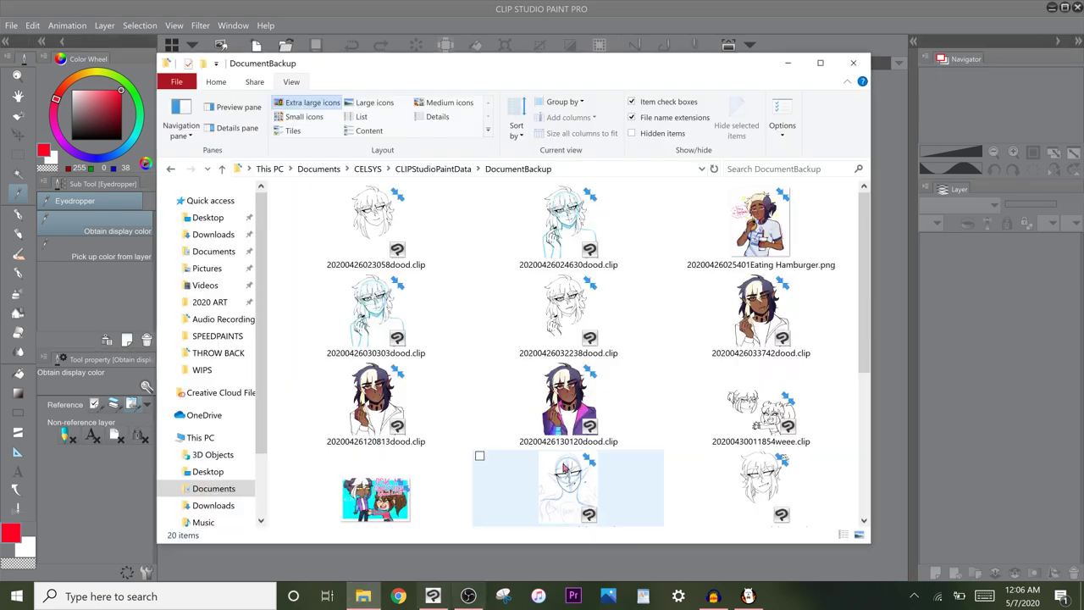
{"action": "scroll", "coordinate": [852, 344], "scroll_direction": "down", "scroll_amount": 3}
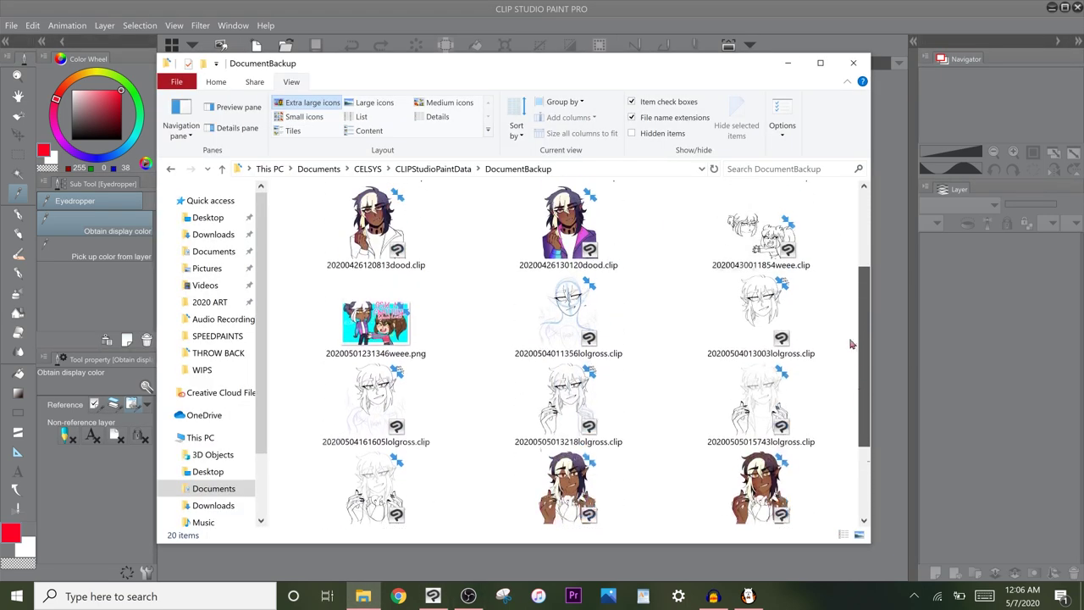
{"action": "scroll", "coordinate": [852, 344], "scroll_direction": "up", "scroll_amount": 3}
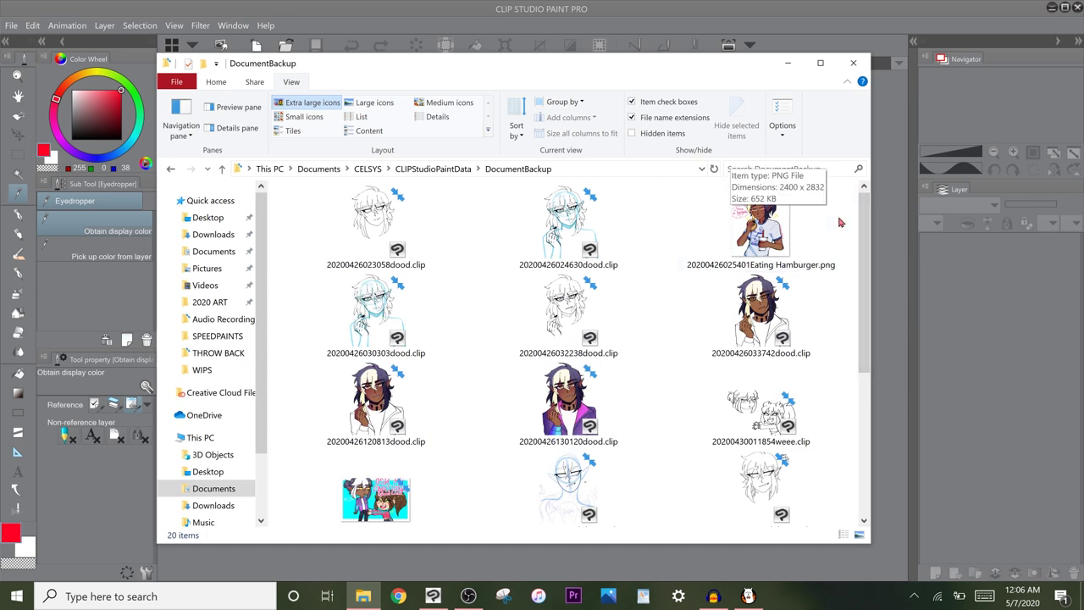
{"action": "left_click", "coordinate": [861, 546]}
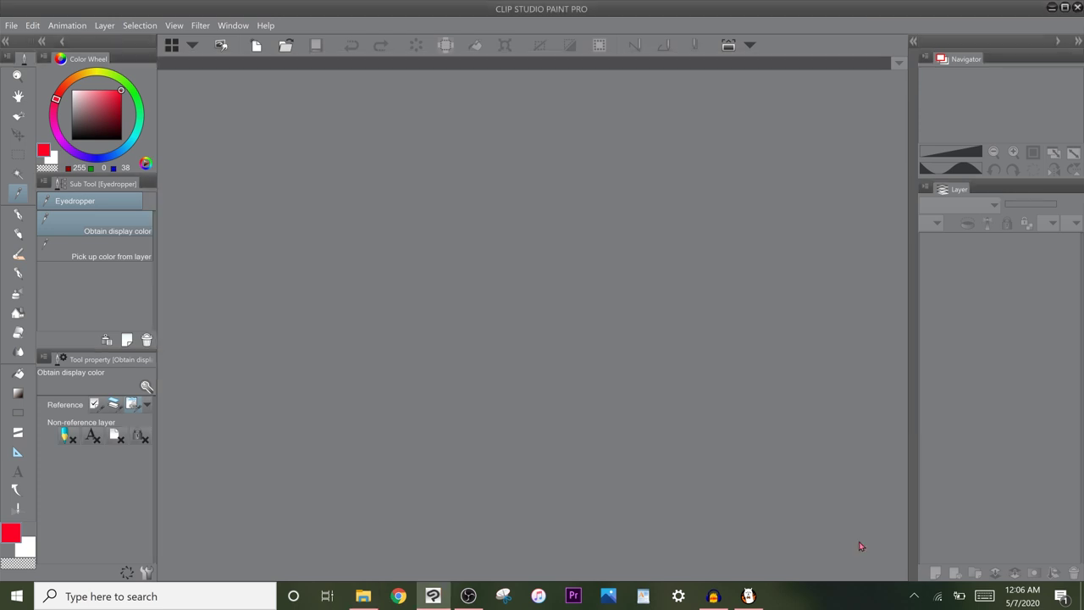